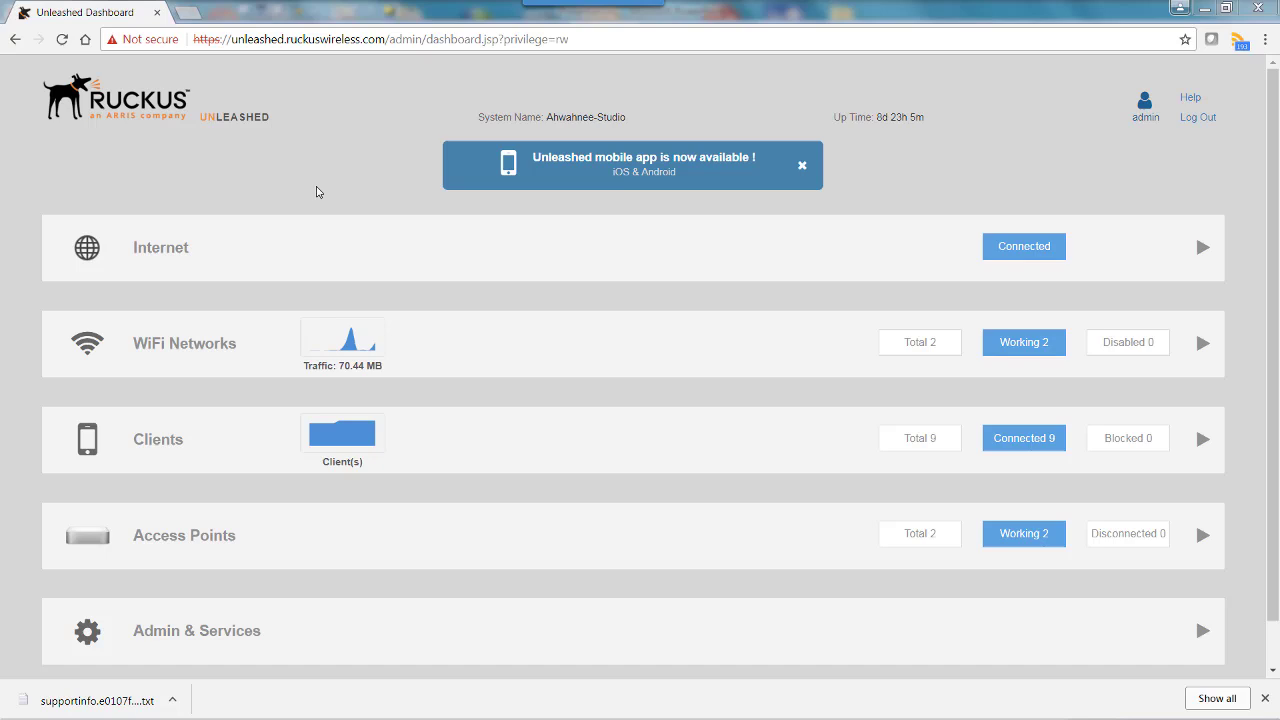
Step: Scroll down the dashboard to reach the Clients section
{"action": "scroll", "coordinate": [317, 191], "scroll_direction": "down", "scroll_amount": 1}
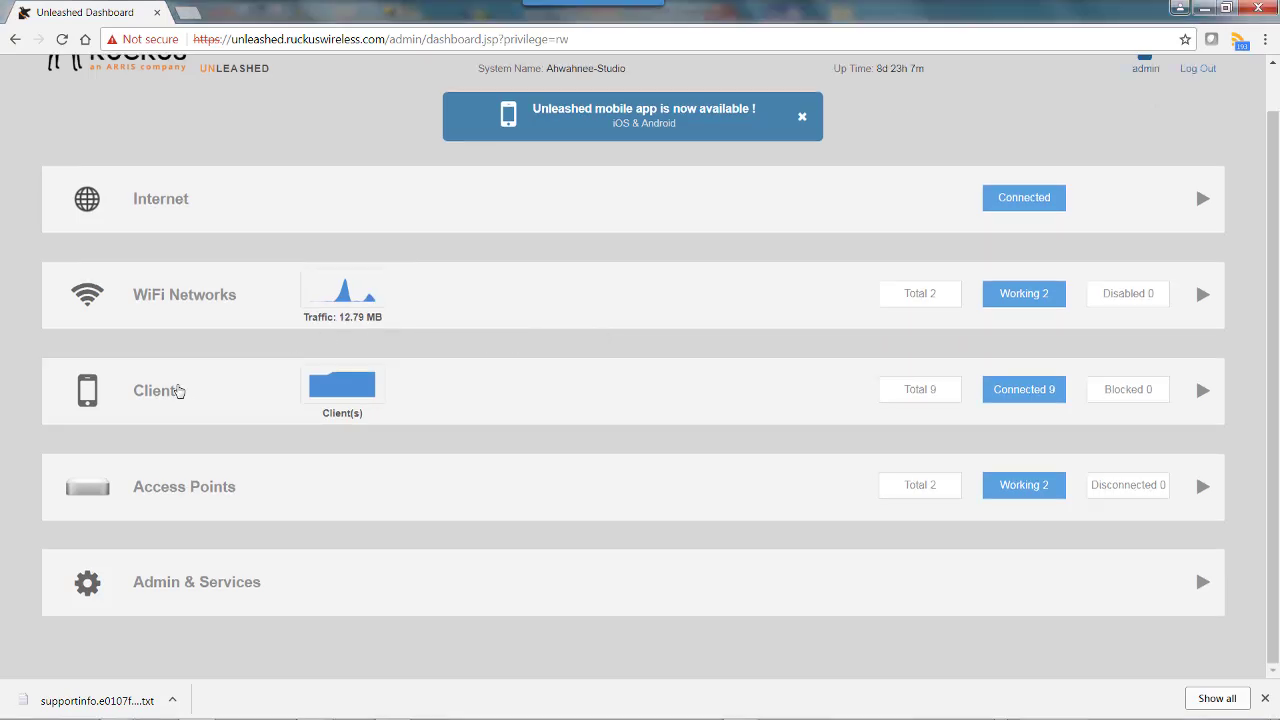
Step: Expand the client list, select BRW38B1DB3B1FA0 and enter 'Arlo Security Router' as its new name
{"action": "left_click", "coordinate": [171, 395]}
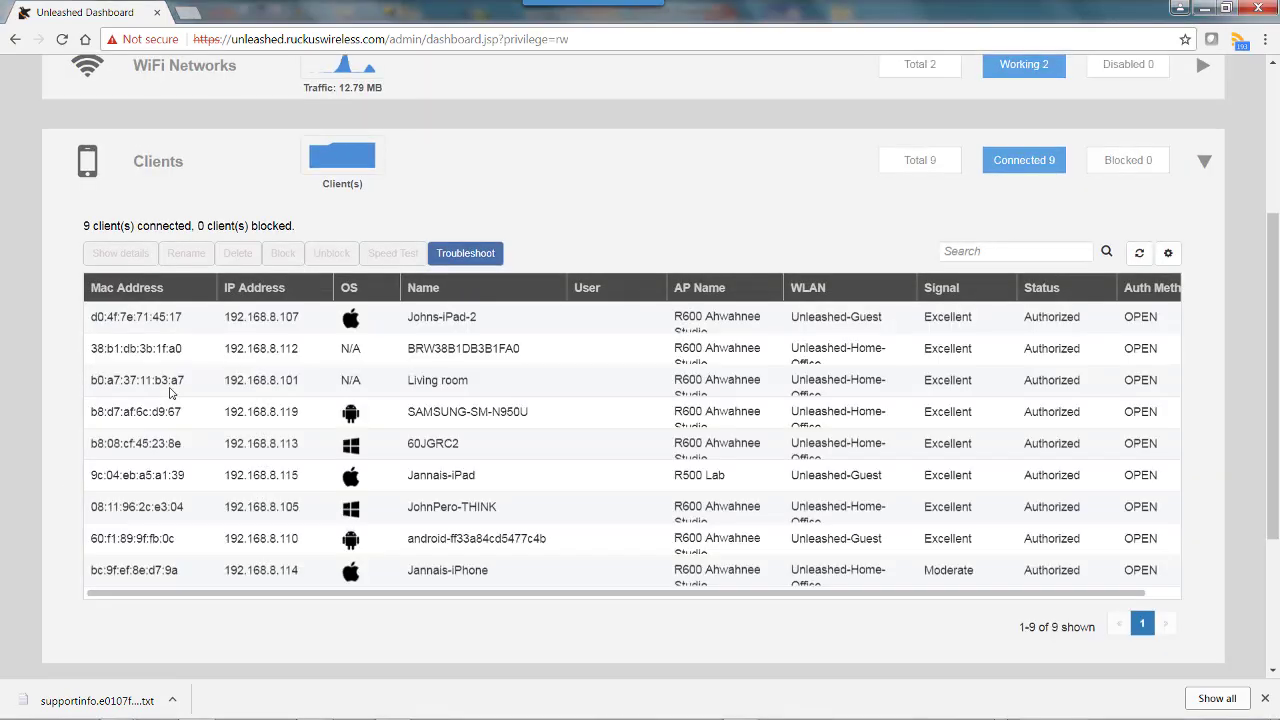
{"action": "scroll", "coordinate": [171, 389], "scroll_direction": "down", "scroll_amount": 1}
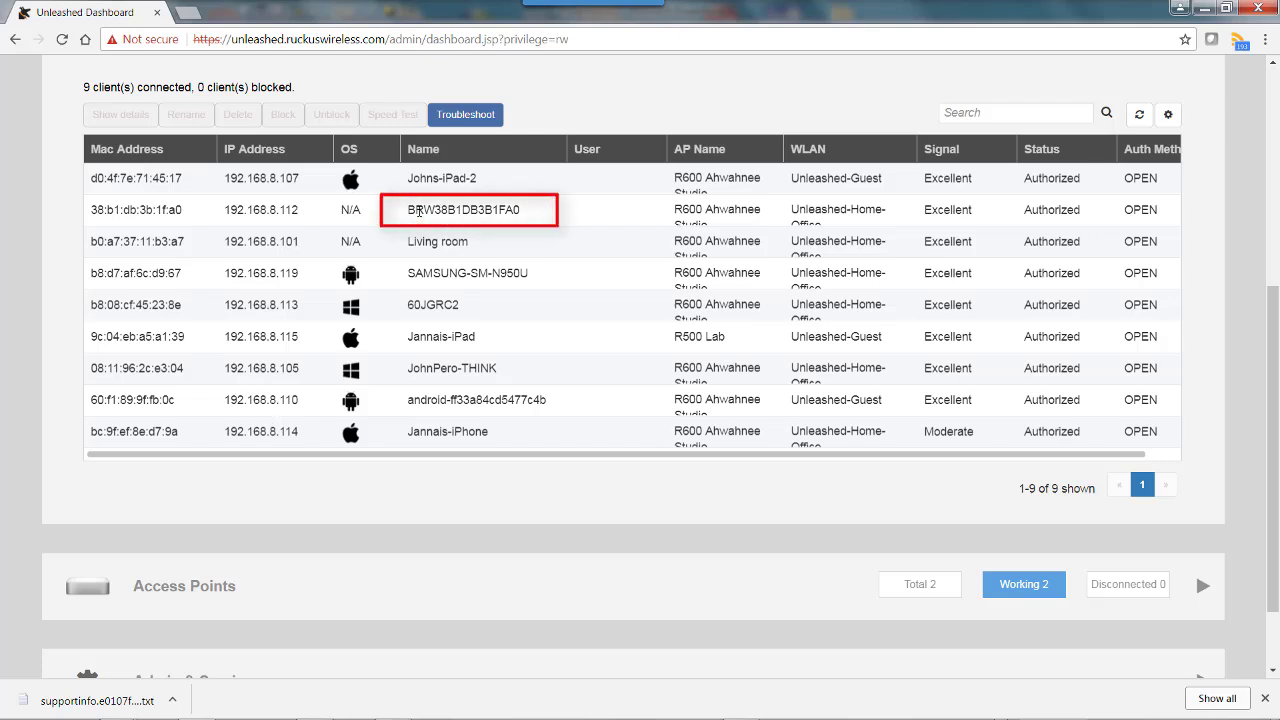
{"action": "left_click", "coordinate": [418, 210]}
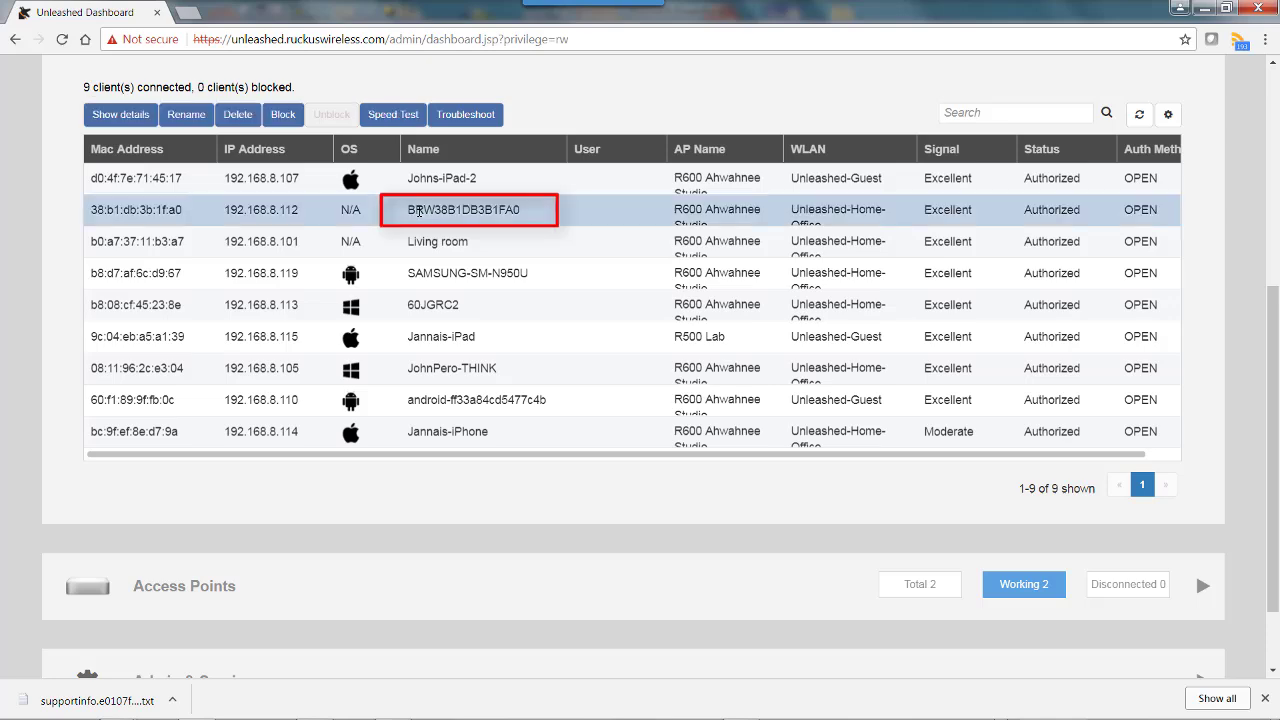
{"action": "left_click", "coordinate": [180, 120]}
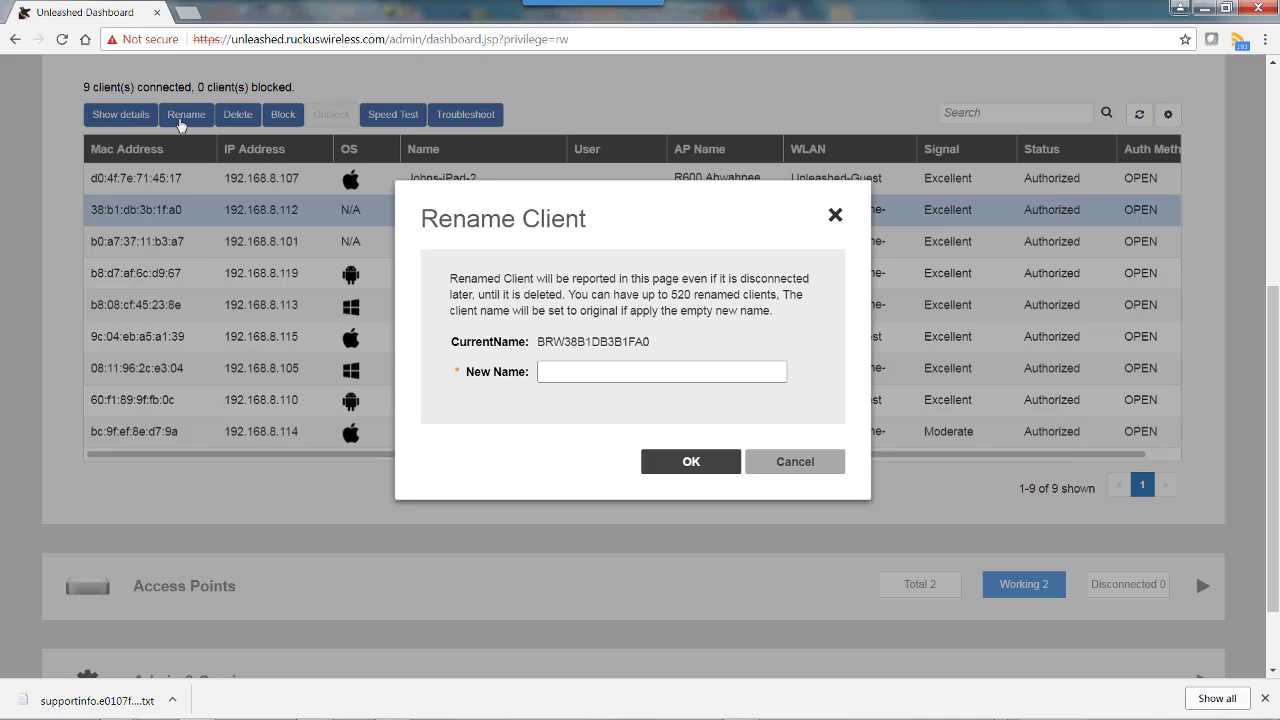
{"action": "type", "text": "Arlo Security Router"}
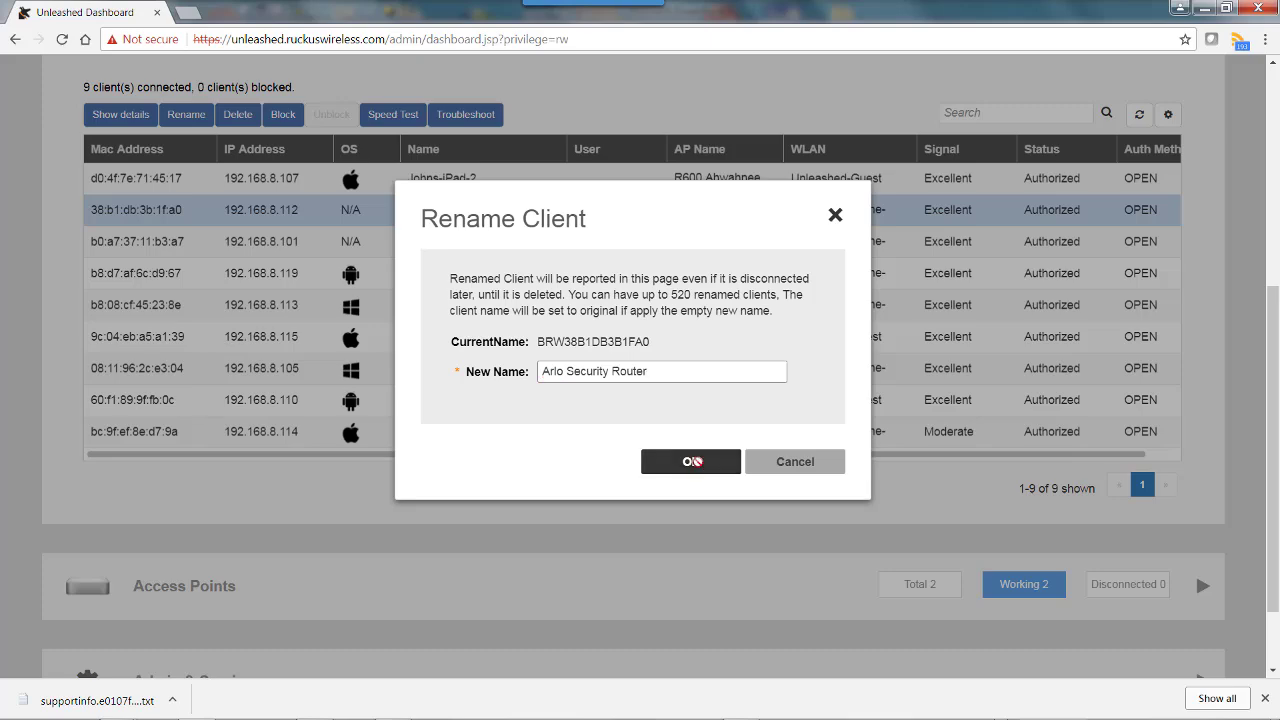
Step: Save the Arlo Security Router name and show the Device Name column in the client table
{"action": "left_click", "coordinate": [700, 465]}
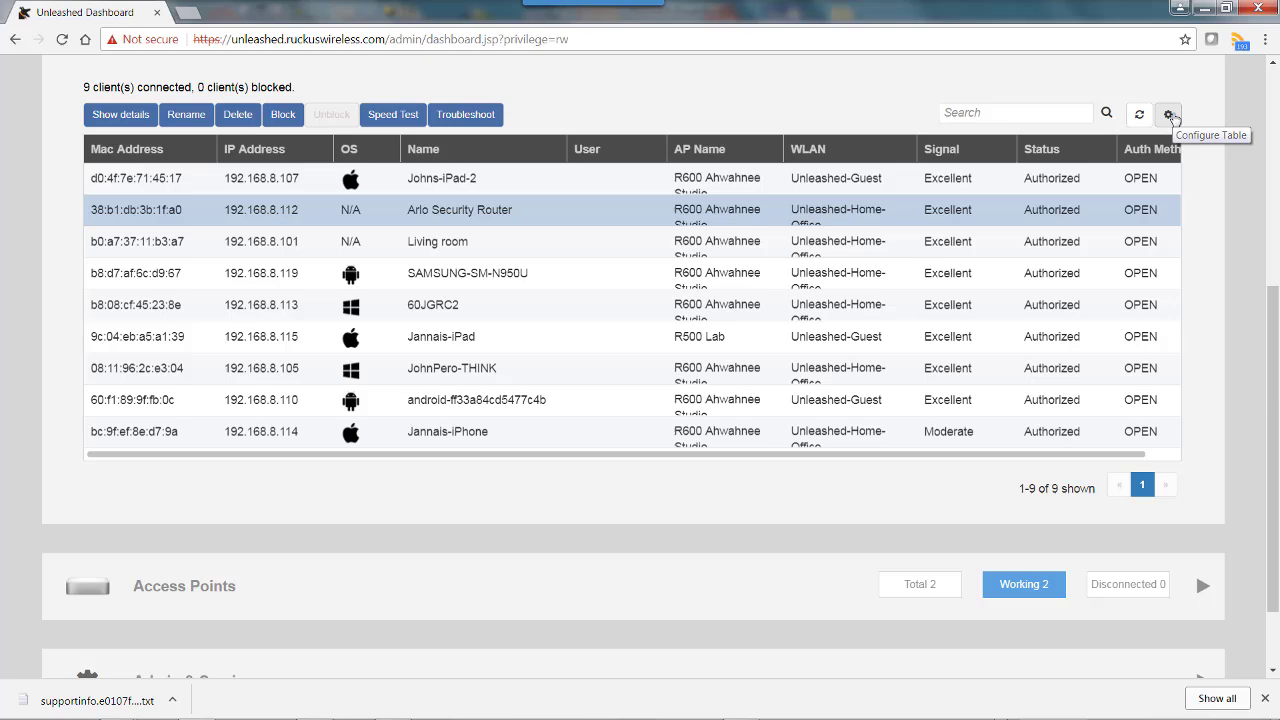
{"action": "left_click", "coordinate": [1169, 115]}
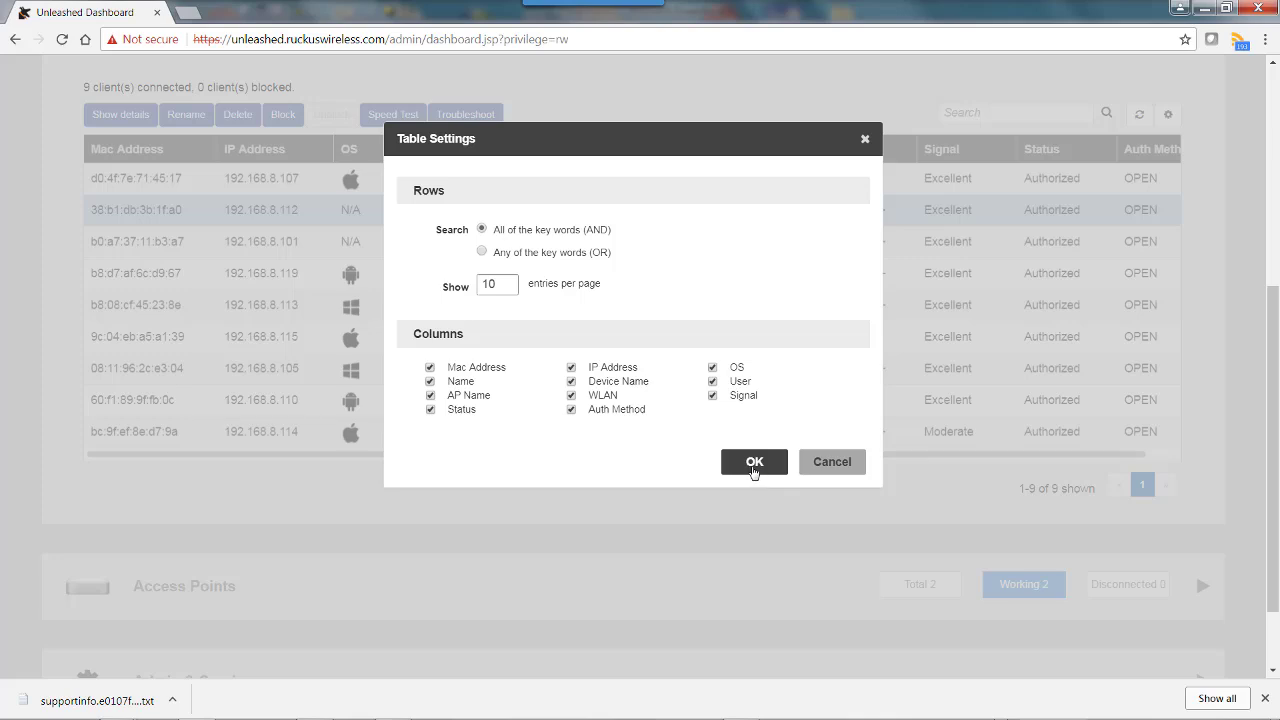
{"action": "left_click", "coordinate": [754, 462]}
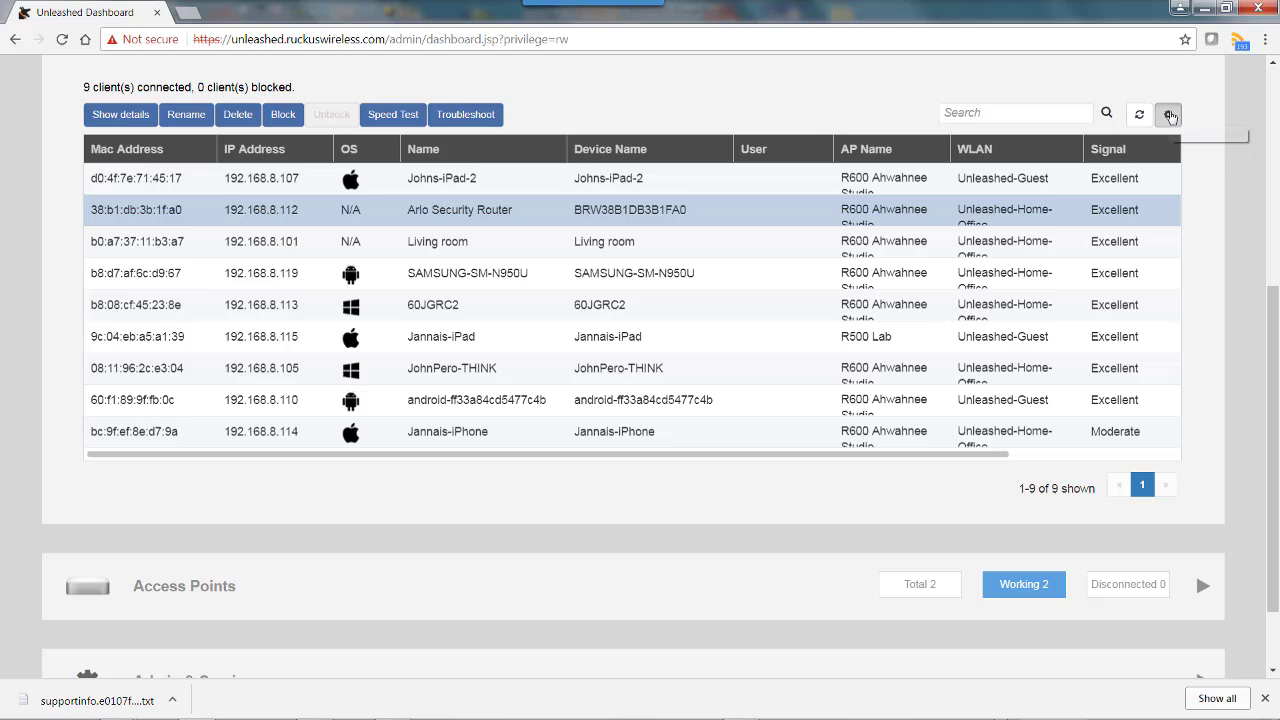
Step: Hide the Device Name column in the client table again
{"action": "left_click", "coordinate": [1168, 116]}
{"action": "left_click", "coordinate": [571, 381]}
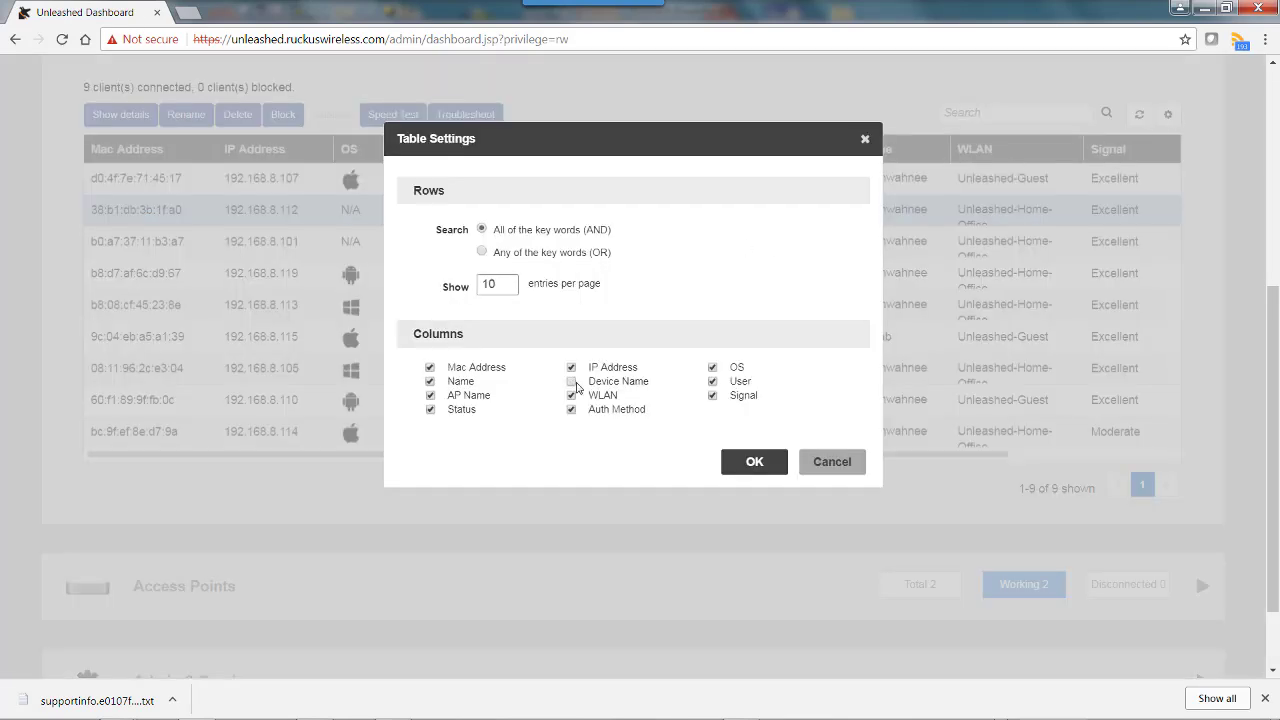
{"action": "left_click", "coordinate": [752, 464]}
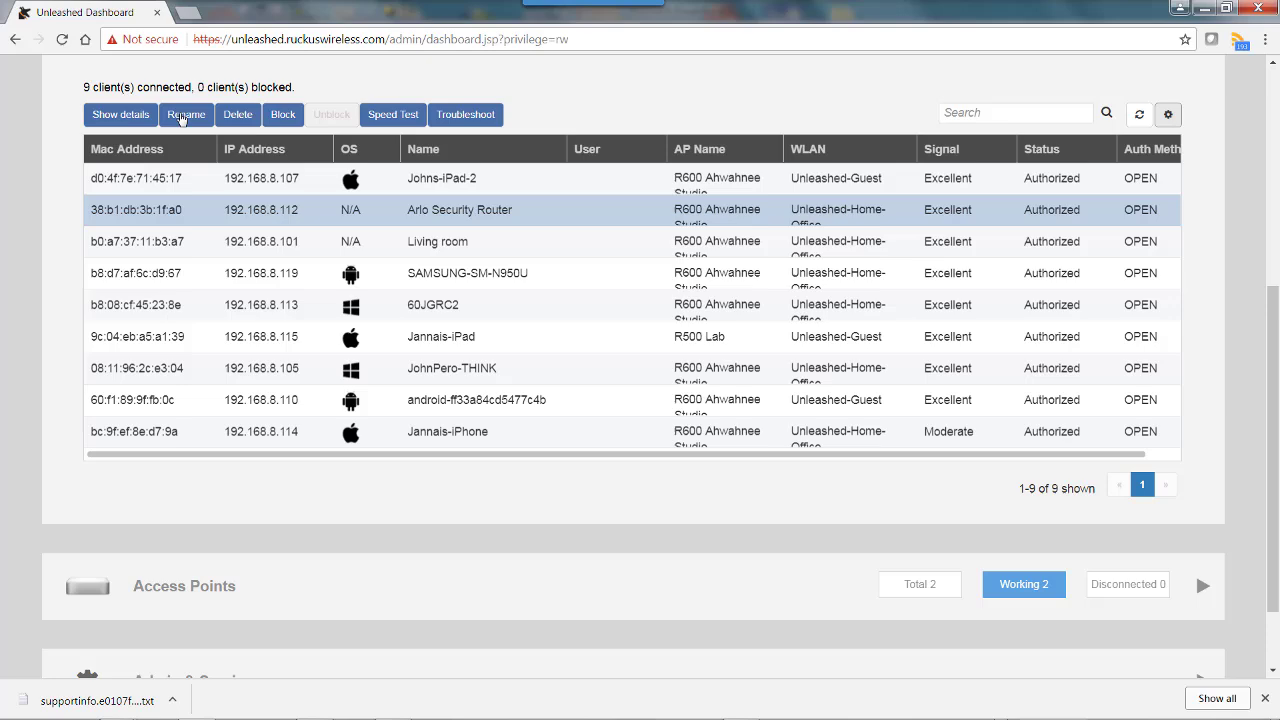
Step: Restore the Arlo client's original name BRW38B1DB3B1FA0, then rename it Arlo Security Router again
{"action": "left_click", "coordinate": [181, 118]}
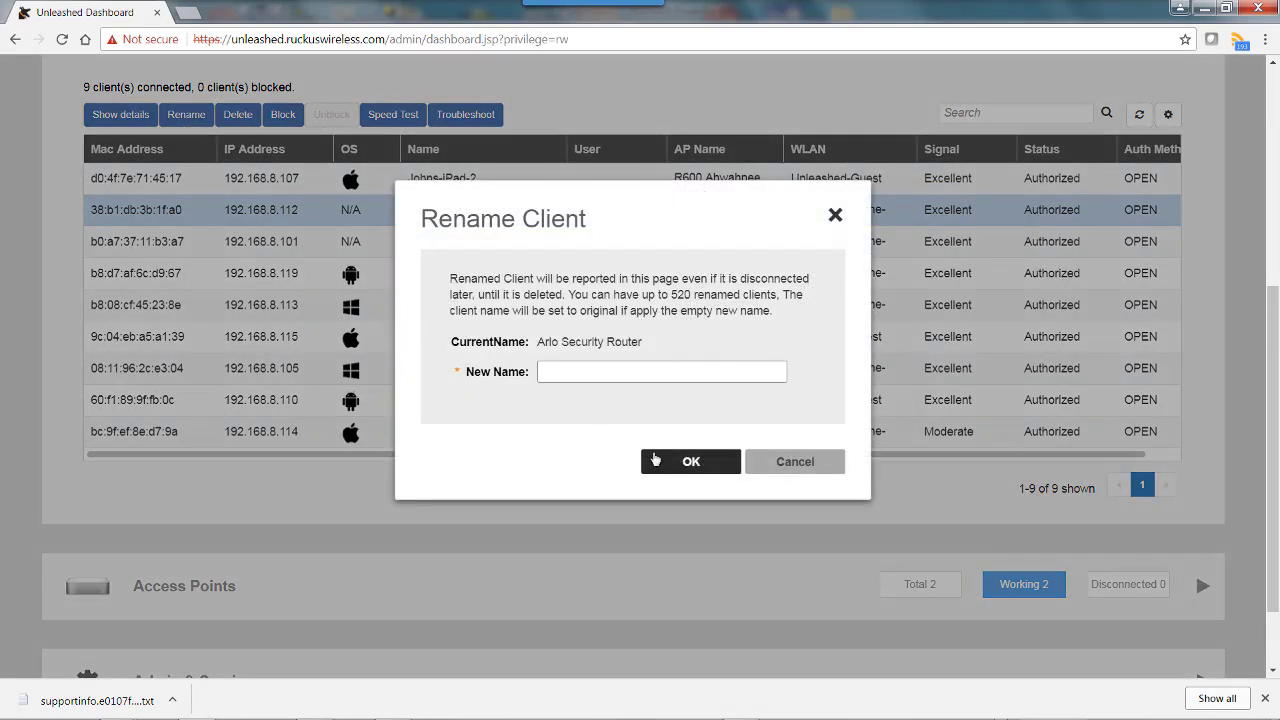
{"action": "left_click", "coordinate": [655, 461]}
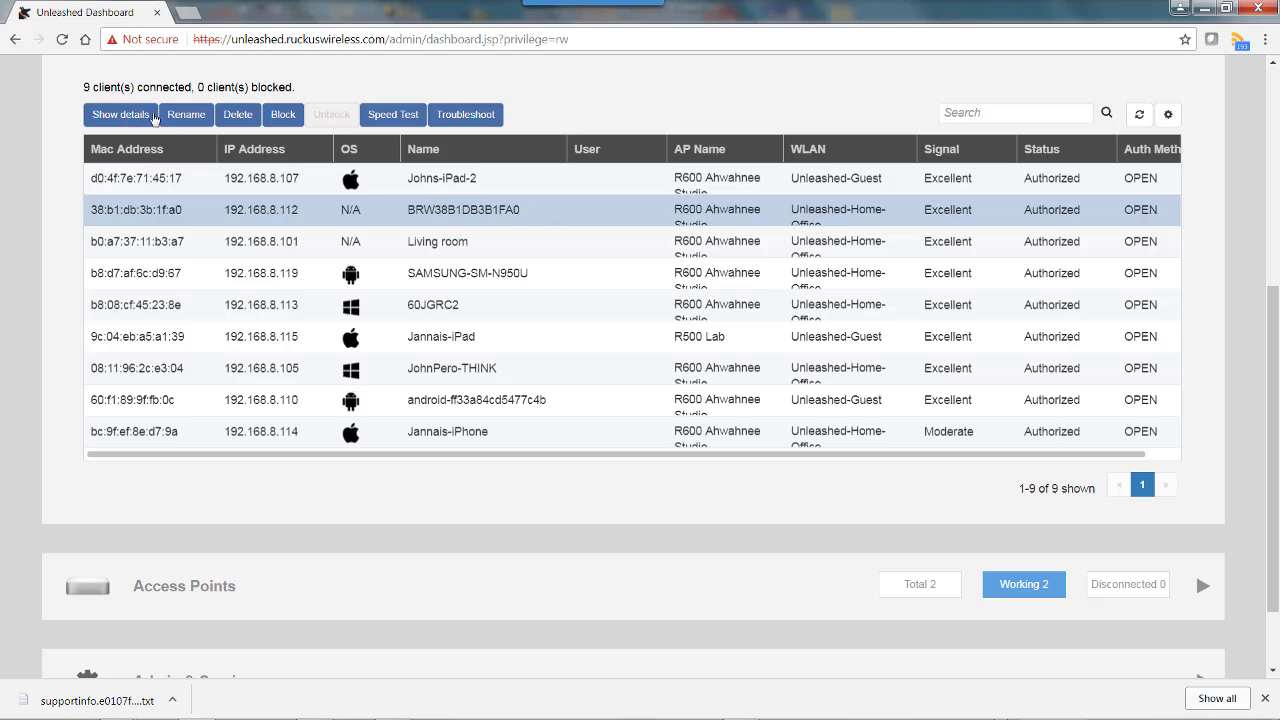
{"action": "left_click", "coordinate": [184, 114]}
{"action": "type", "text": "Arlo Security Router"}
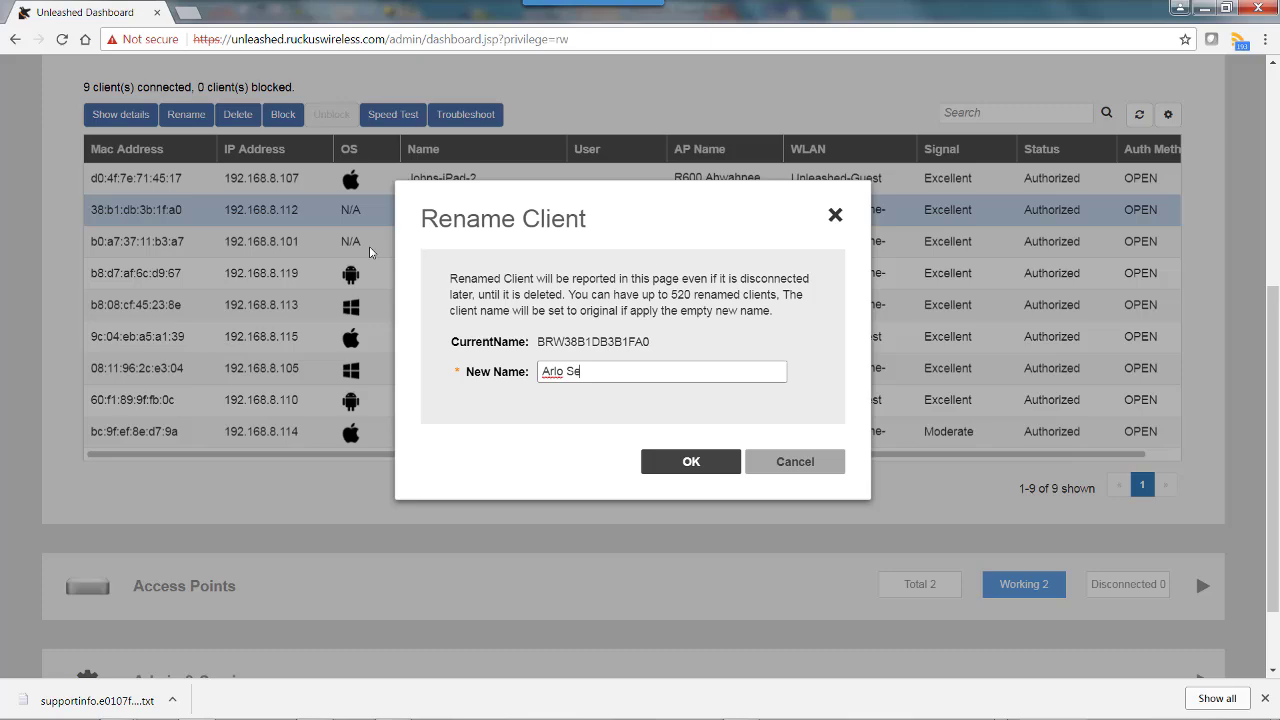
{"action": "left_click", "coordinate": [667, 474]}
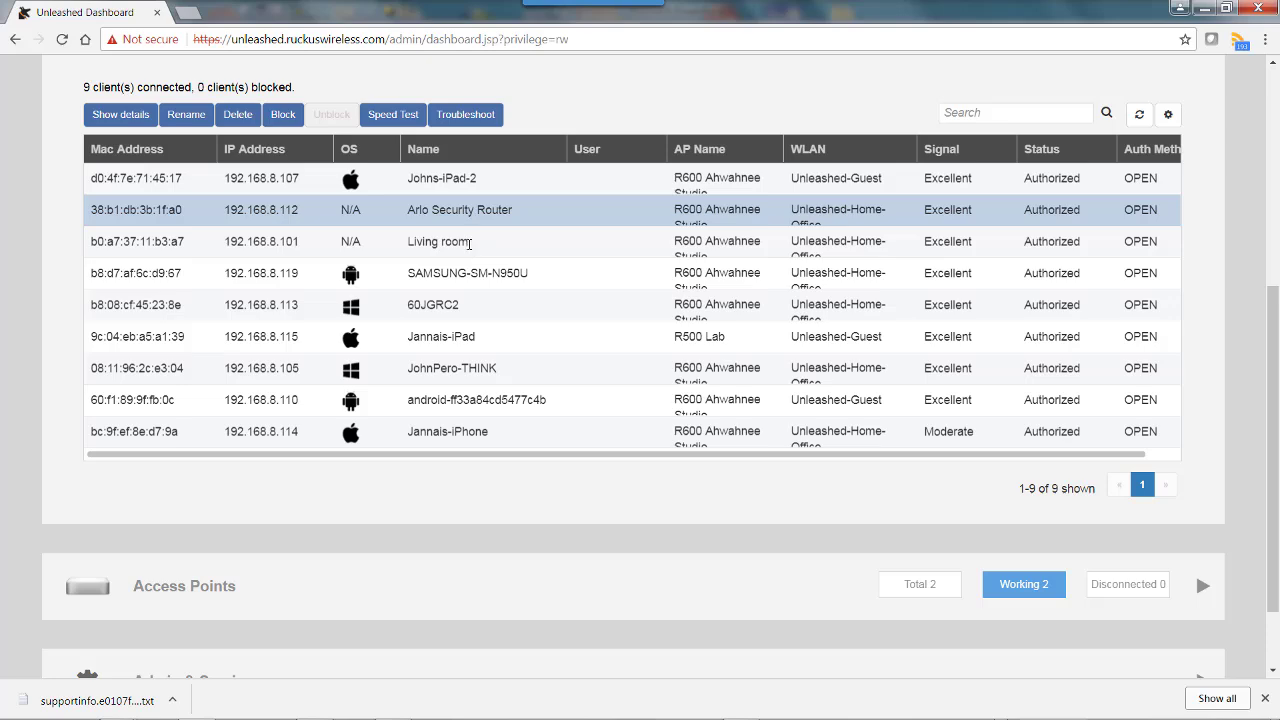
{"action": "left_click", "coordinate": [468, 243]}
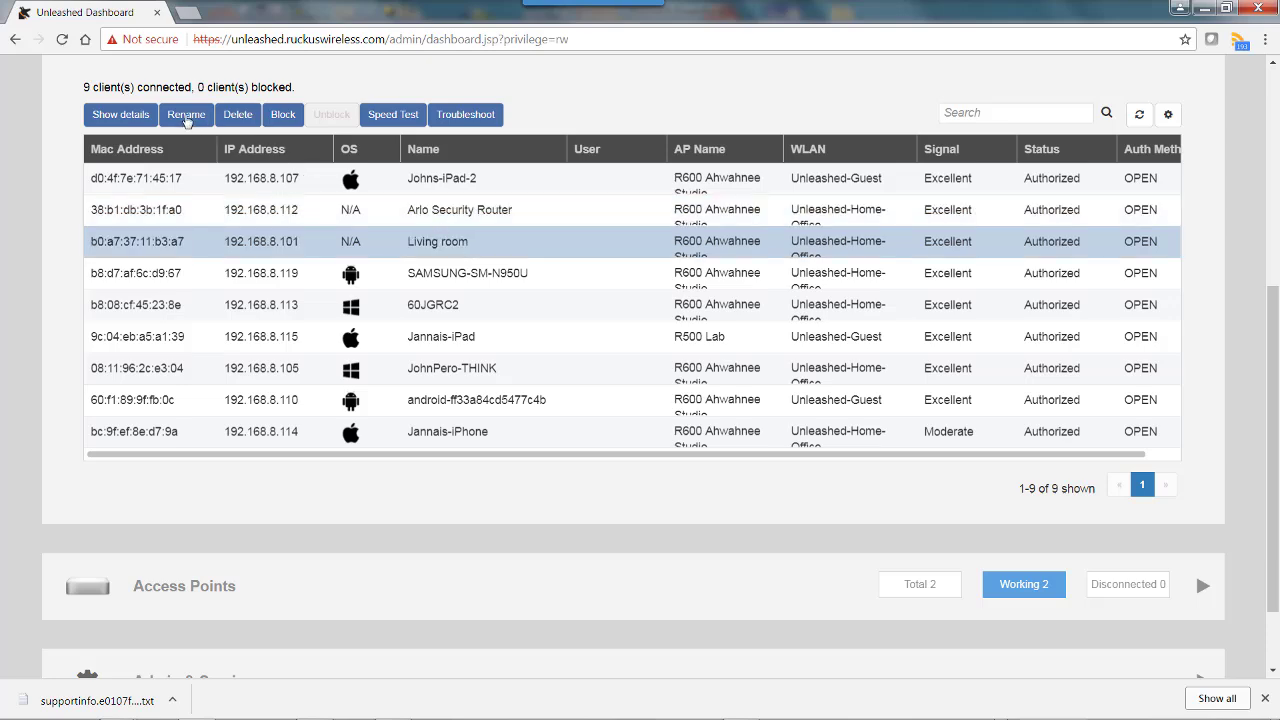
Step: Rename the selected Living room client to Roku TV
{"action": "left_click", "coordinate": [186, 115]}
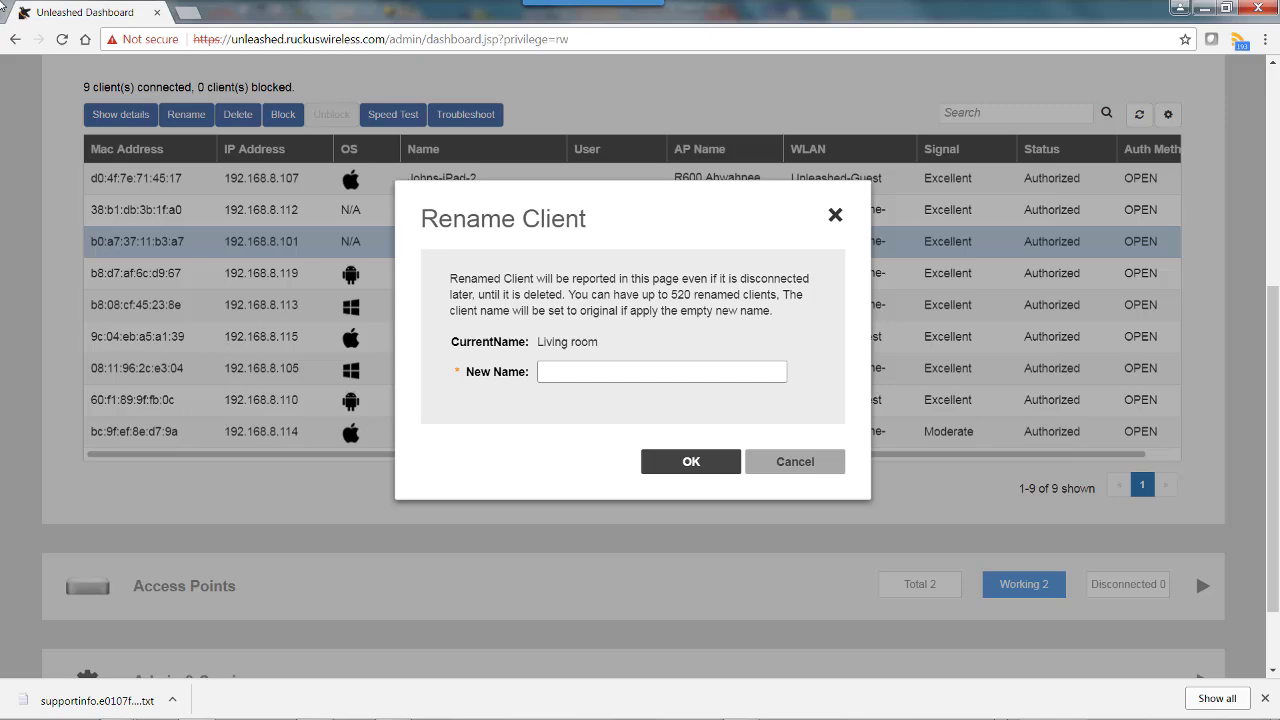
{"action": "type", "text": "Roku TV"}
{"action": "left_click", "coordinate": [652, 461]}
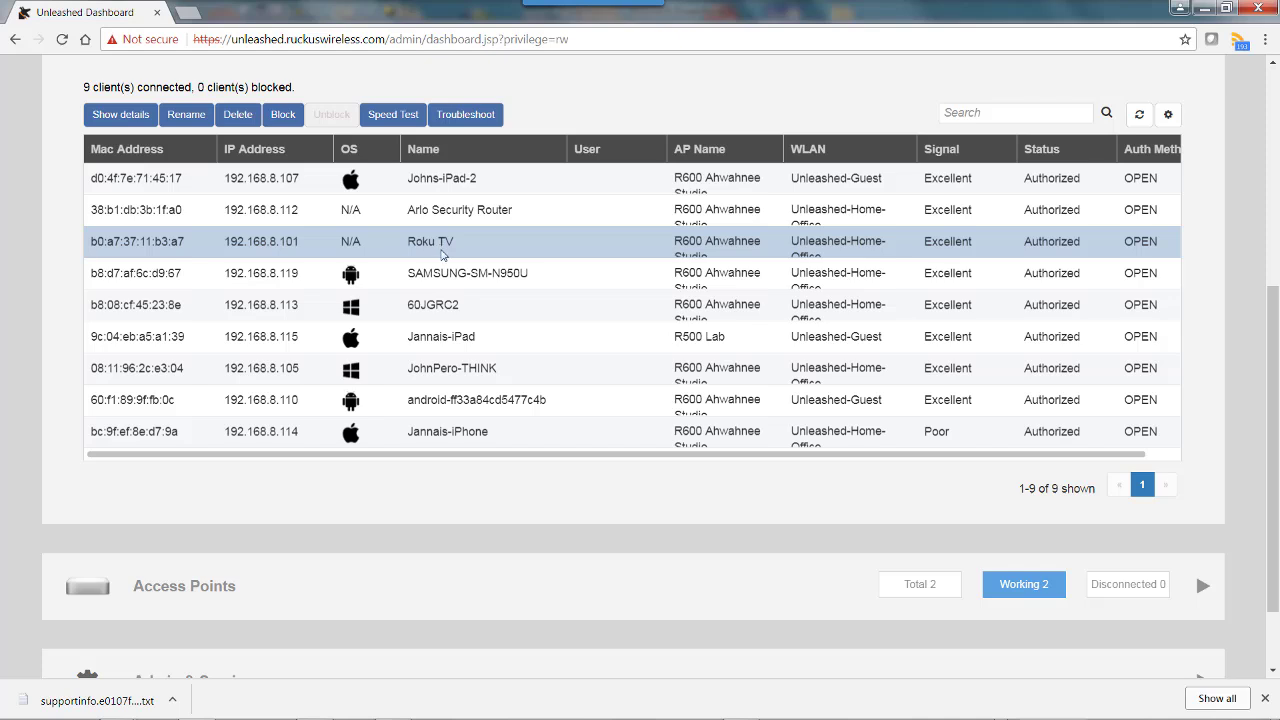
{"action": "left_click", "coordinate": [951, 113]}
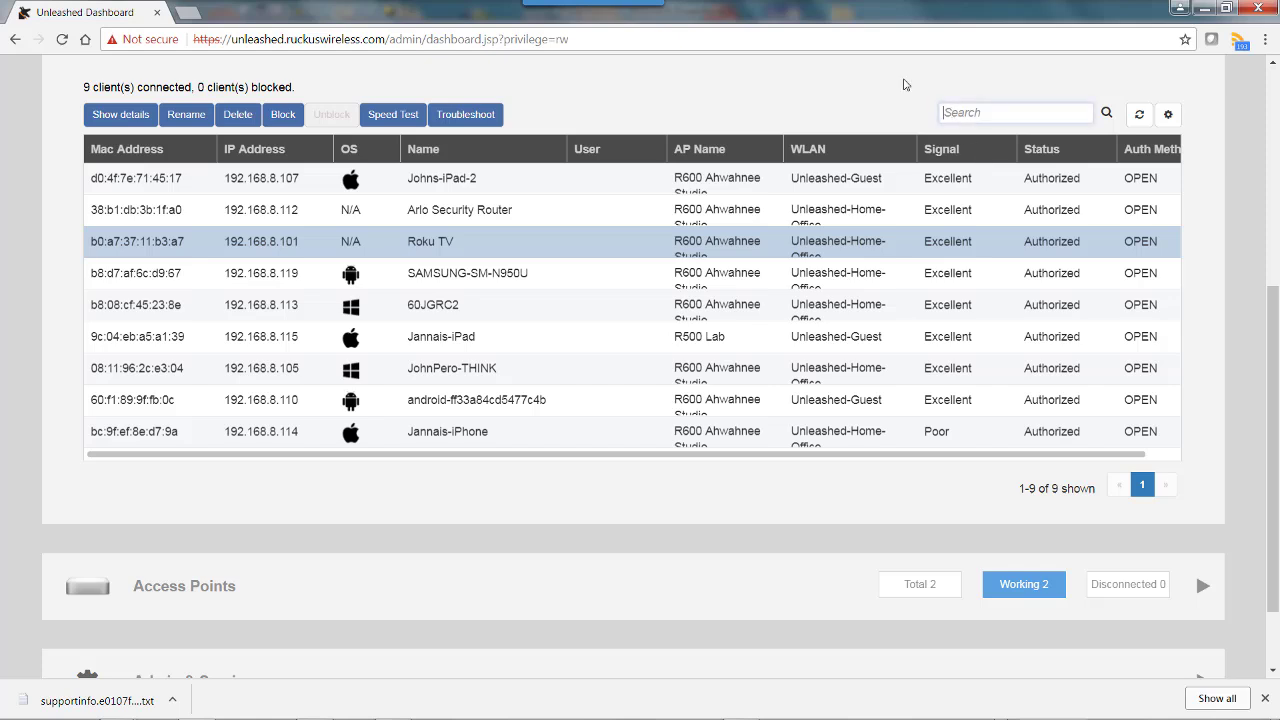
{"action": "type", "text": "Arlo"}
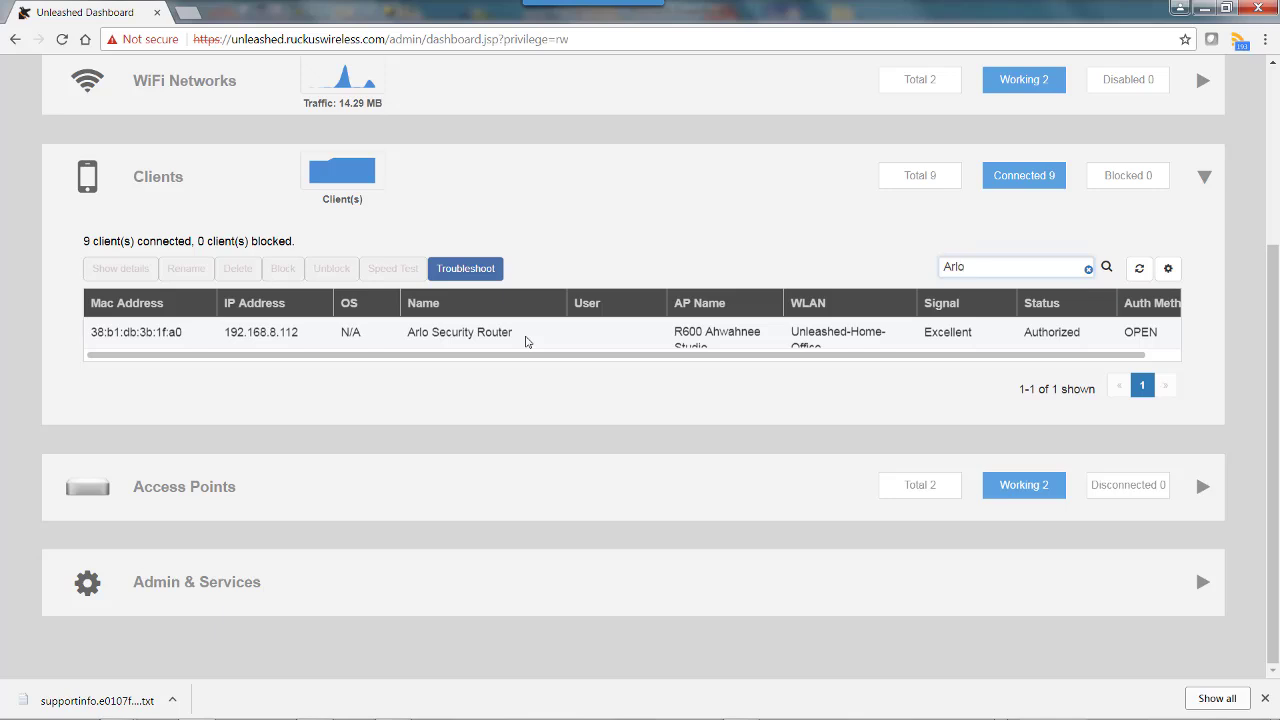
{"action": "key", "text": "BackSpace"}
{"action": "key", "text": "BackSpace"}
{"action": "key", "text": "BackSpace"}
{"action": "key", "text": "BackSpace"}
{"action": "scroll", "coordinate": [975, 273], "scroll_direction": "down", "scroll_amount": 2}
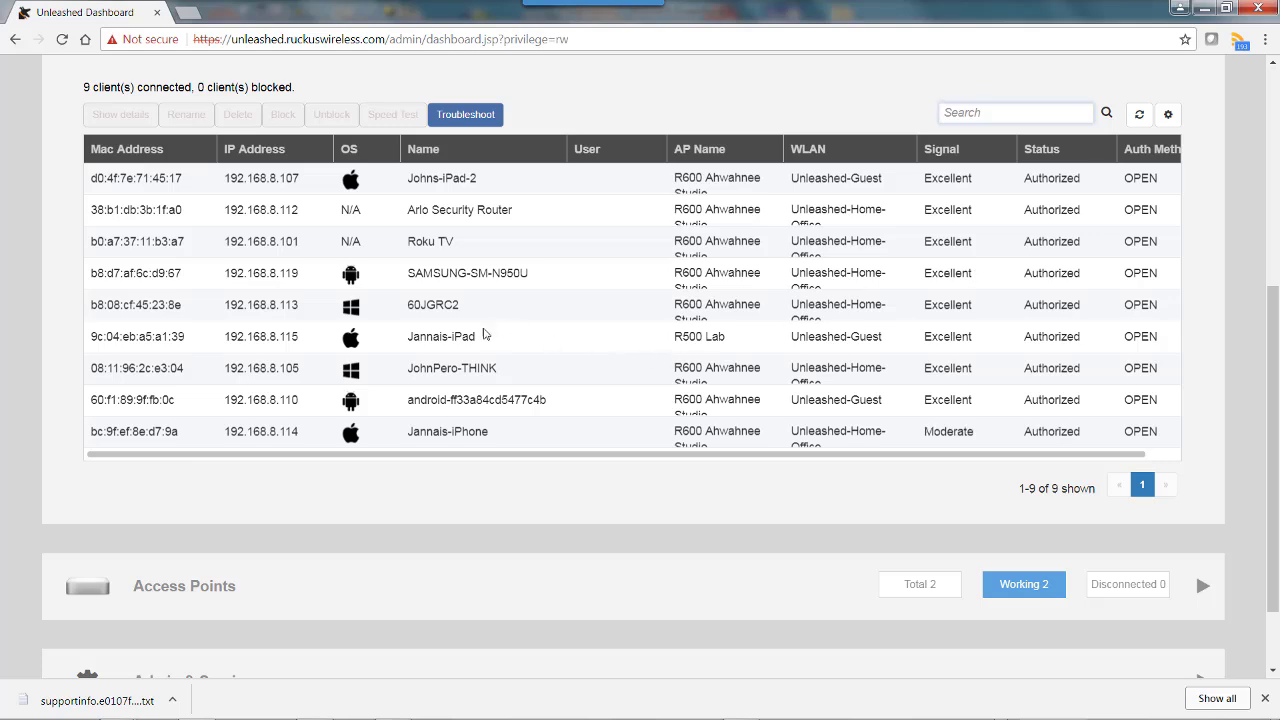
{"action": "scroll", "coordinate": [452, 352], "scroll_direction": "up", "scroll_amount": 2}
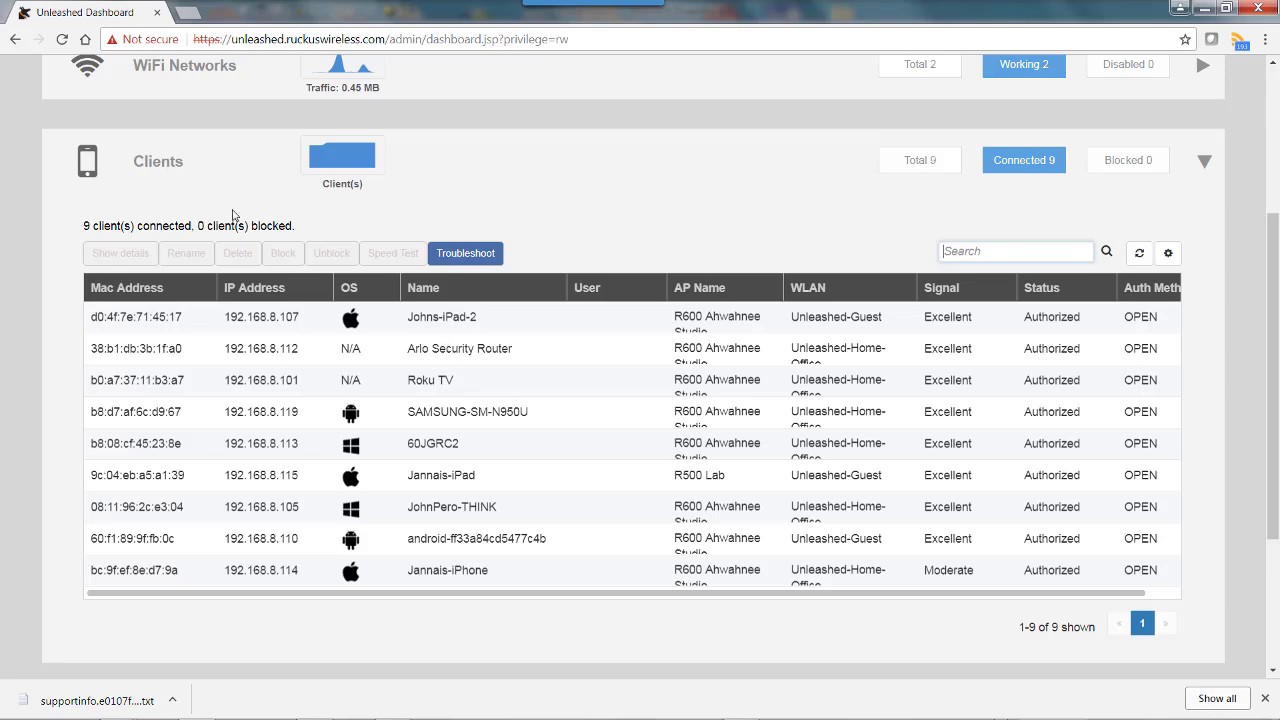
Step: Collapse Clients and open the client list of the R600 Ahwahnee Studio access point
{"action": "left_click", "coordinate": [155, 167]}
{"action": "left_click", "coordinate": [155, 167]}
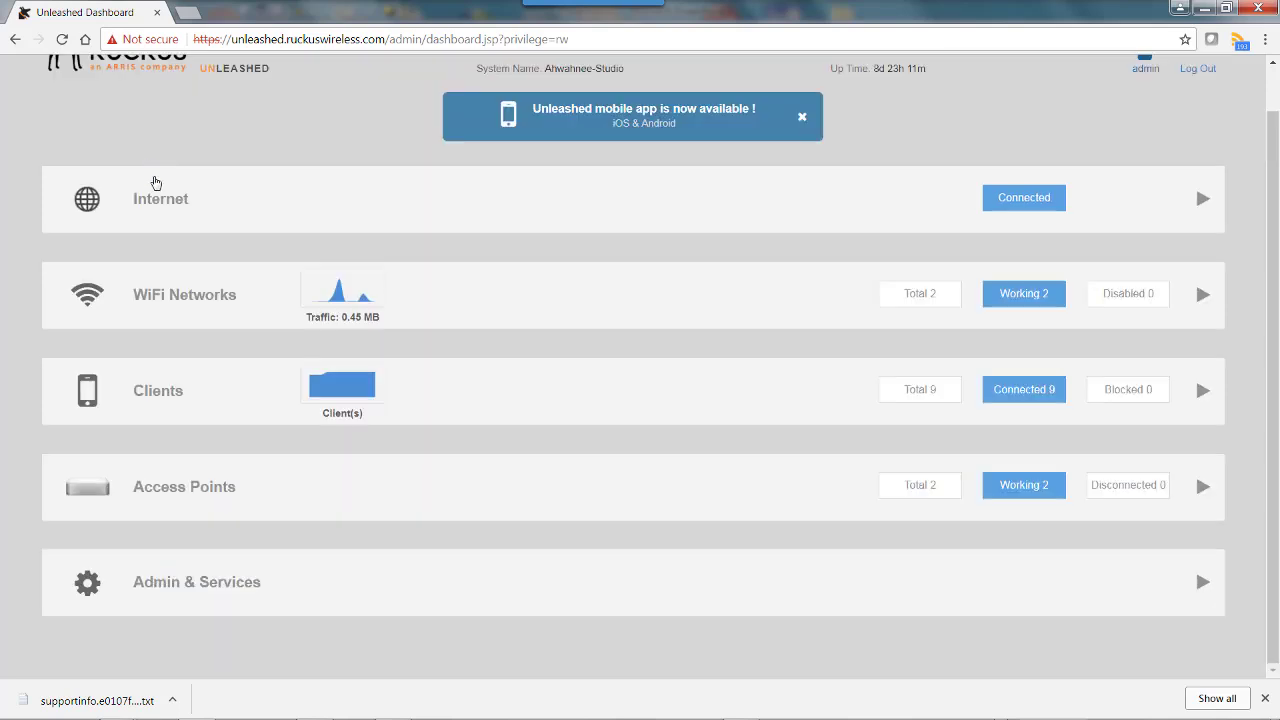
{"action": "left_click", "coordinate": [194, 491]}
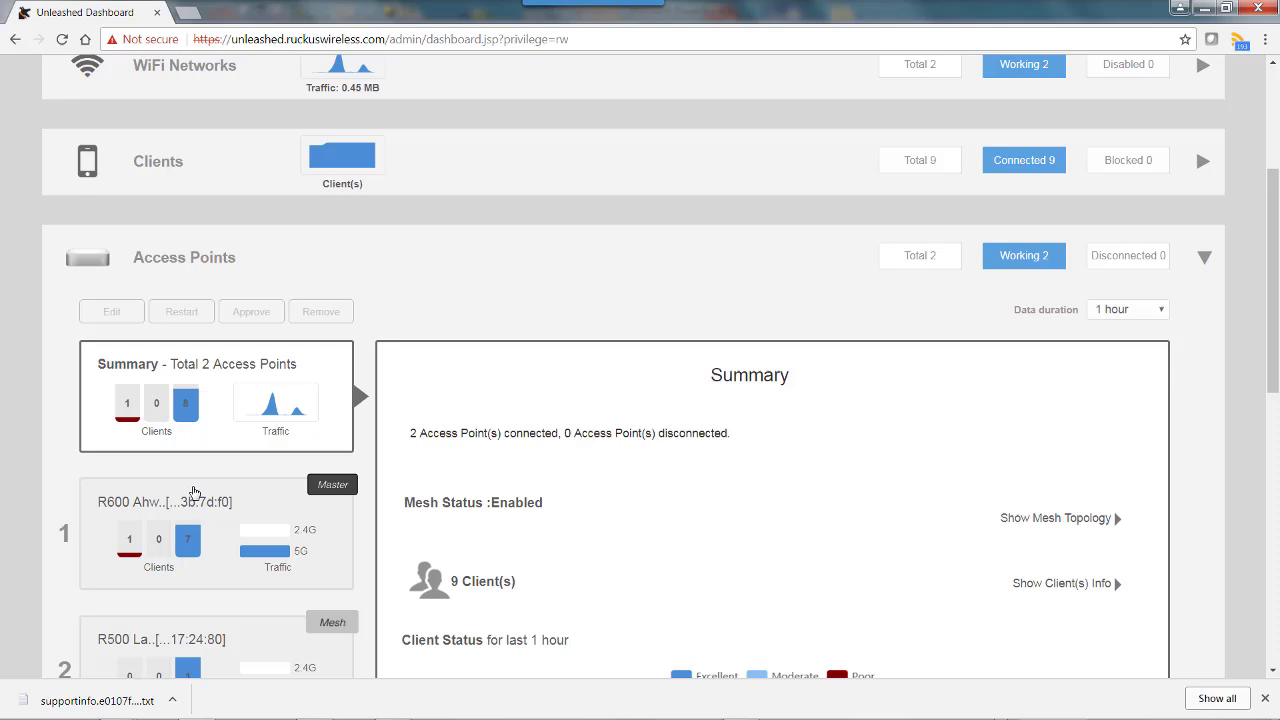
{"action": "scroll", "coordinate": [523, 522], "scroll_direction": "down", "scroll_amount": 2}
{"action": "scroll", "coordinate": [523, 522], "scroll_direction": "down", "scroll_amount": 2}
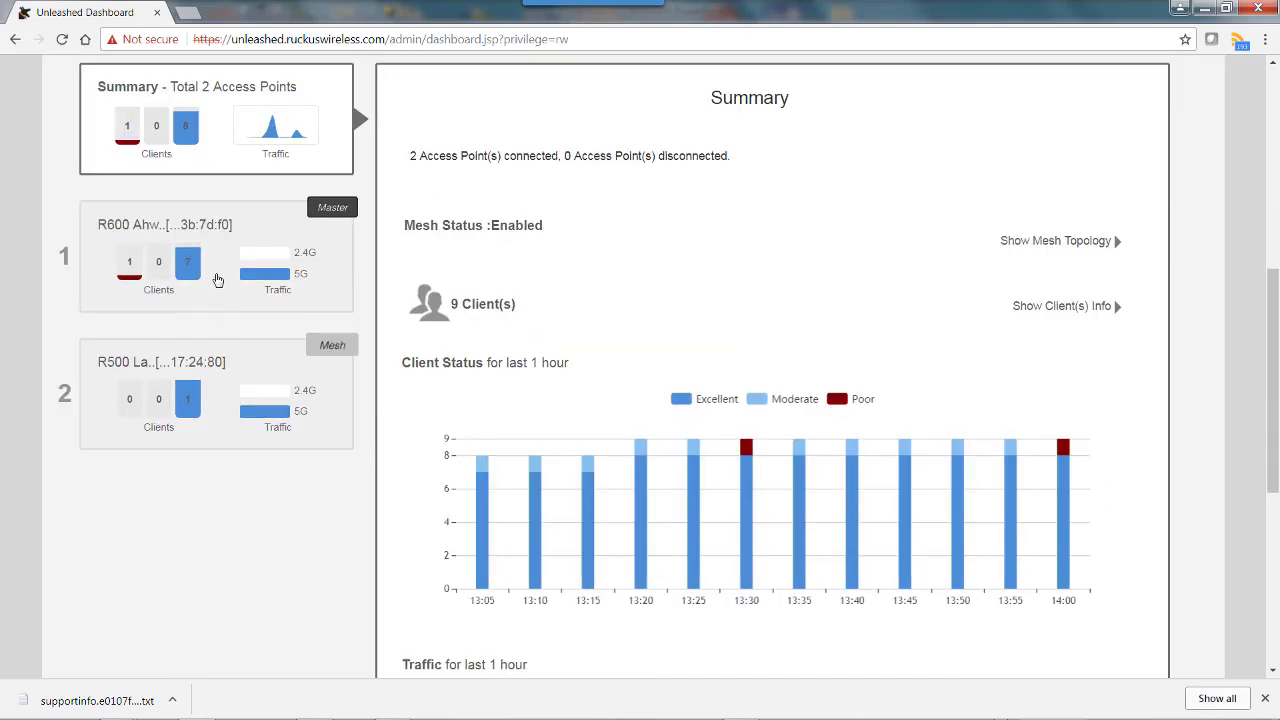
{"action": "left_click", "coordinate": [218, 279]}
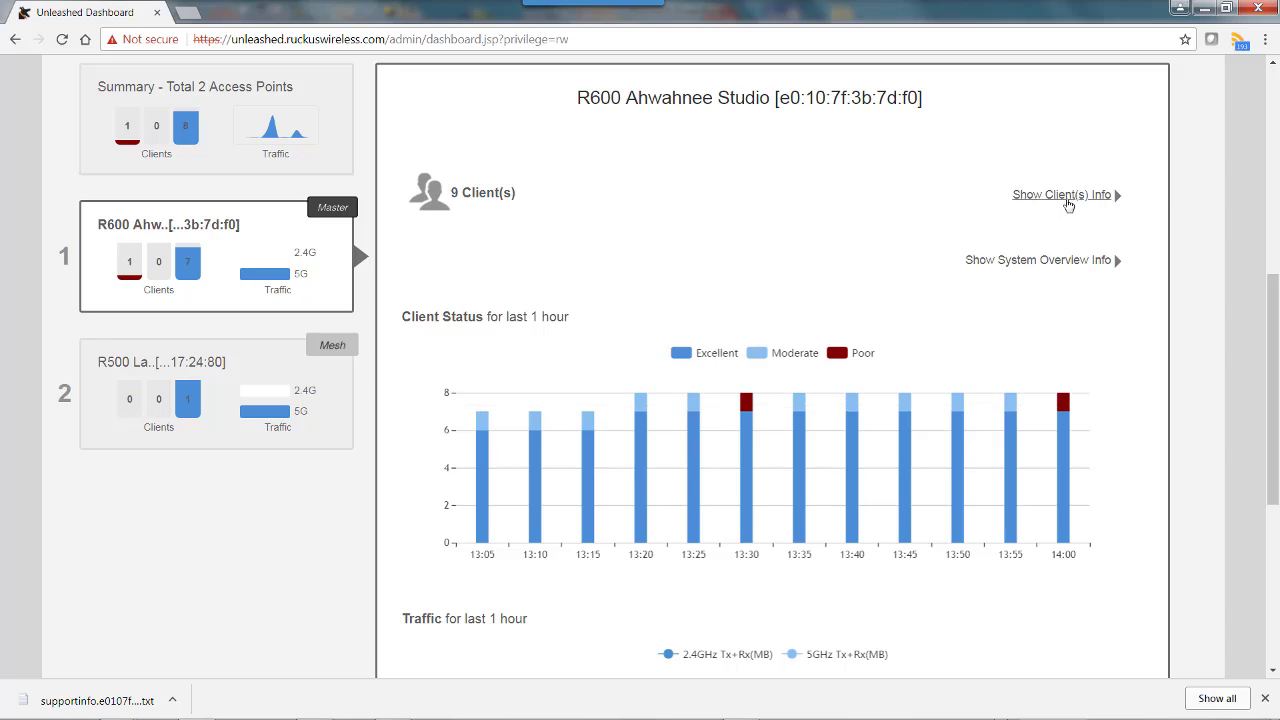
{"action": "left_click", "coordinate": [1068, 204]}
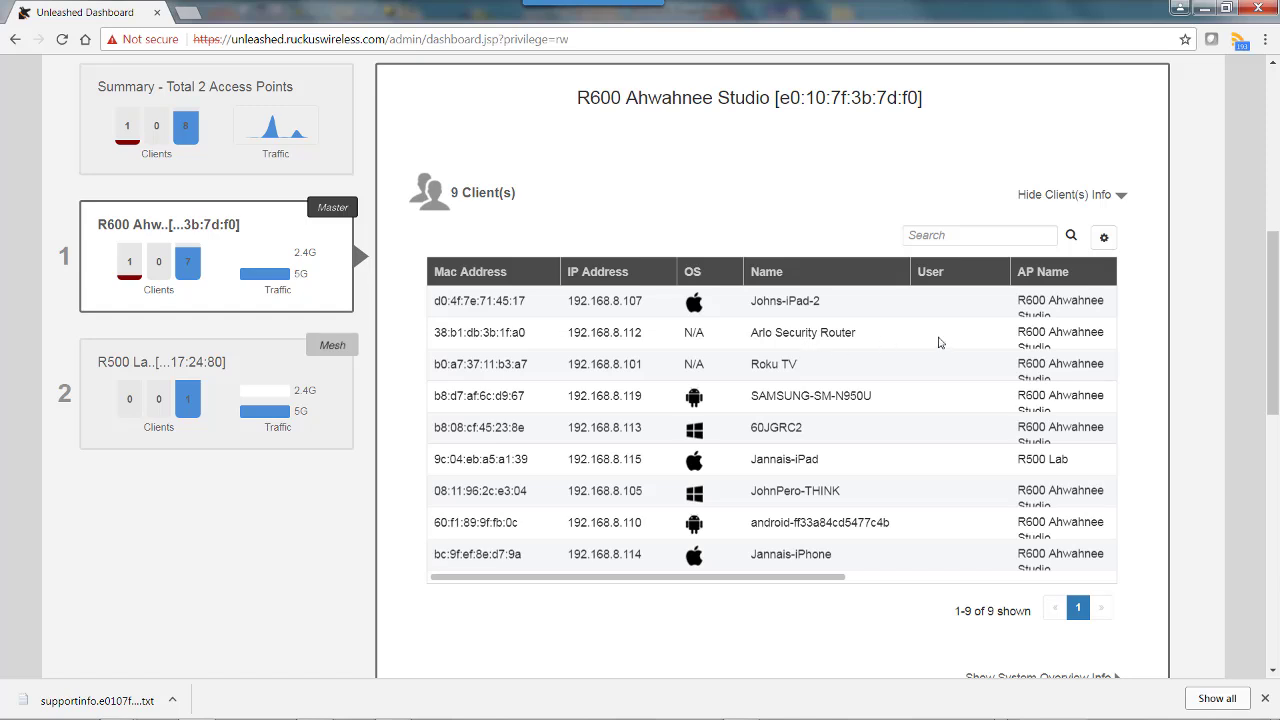
Step: Add the Device Name column to the R600 client table, revealing BRW38B1DB3B1FA0 and Living room
{"action": "left_click", "coordinate": [1102, 241]}
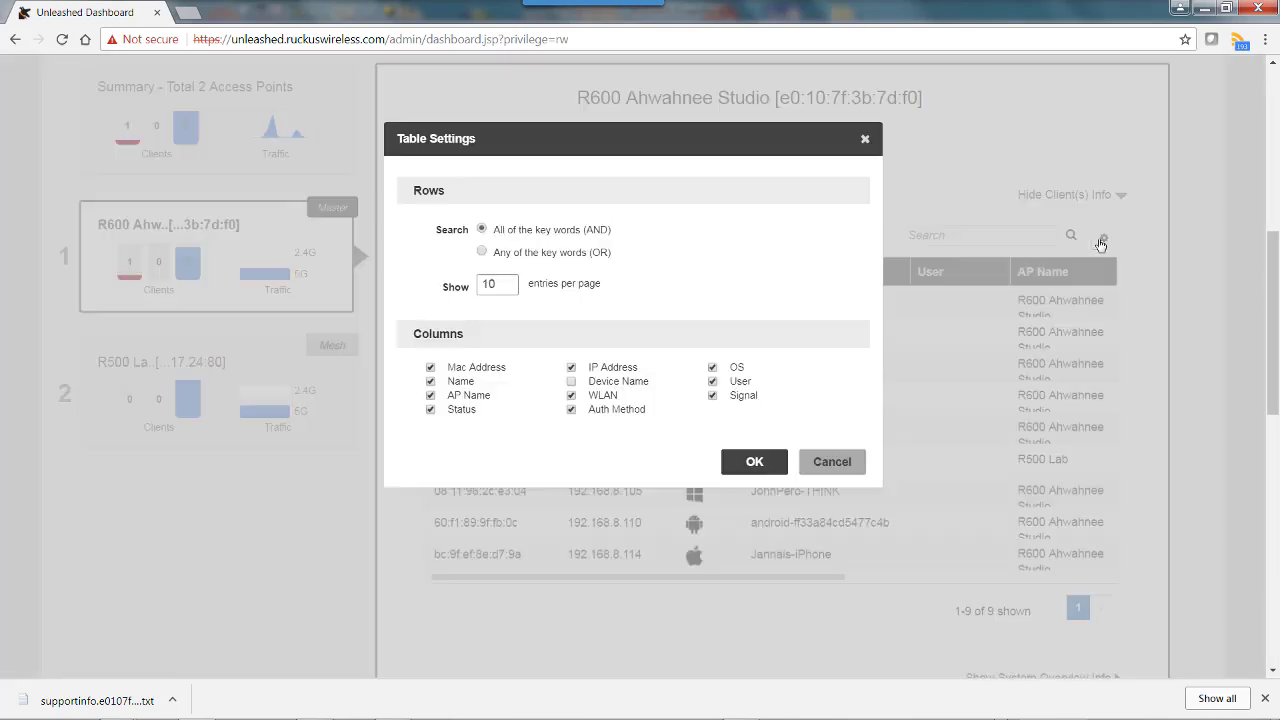
{"action": "left_click", "coordinate": [571, 381]}
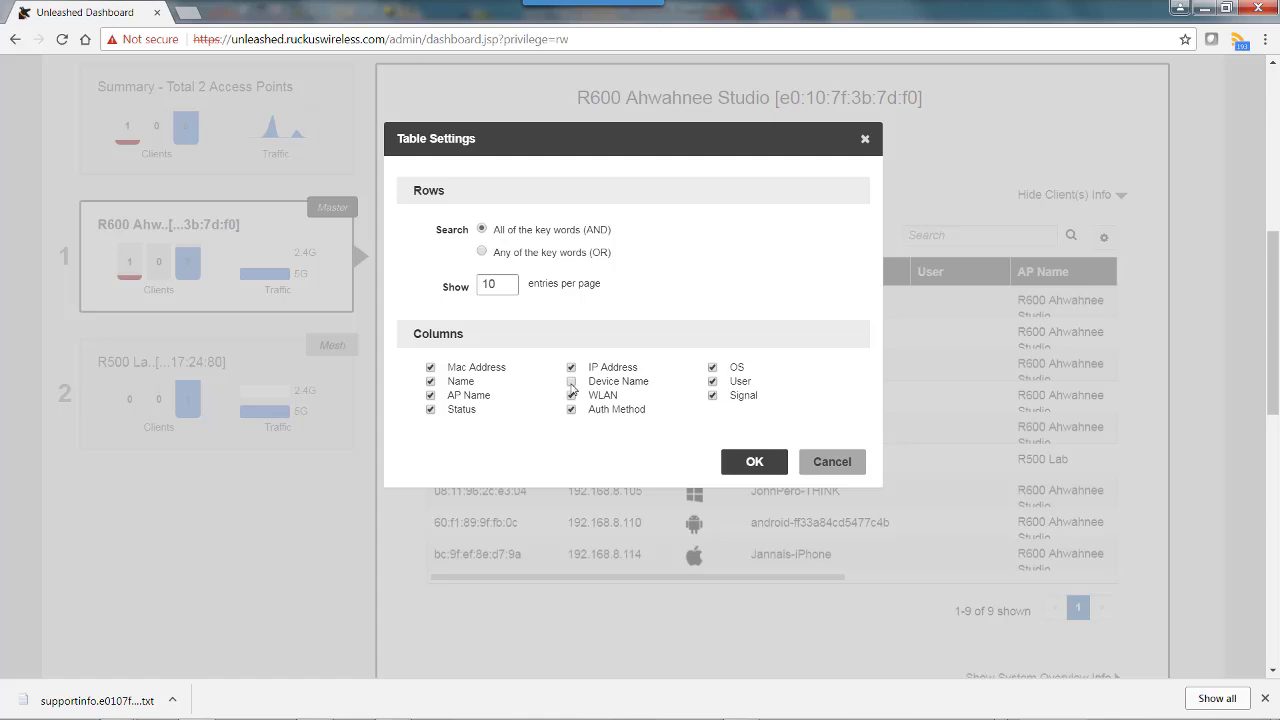
{"action": "left_click", "coordinate": [752, 466]}
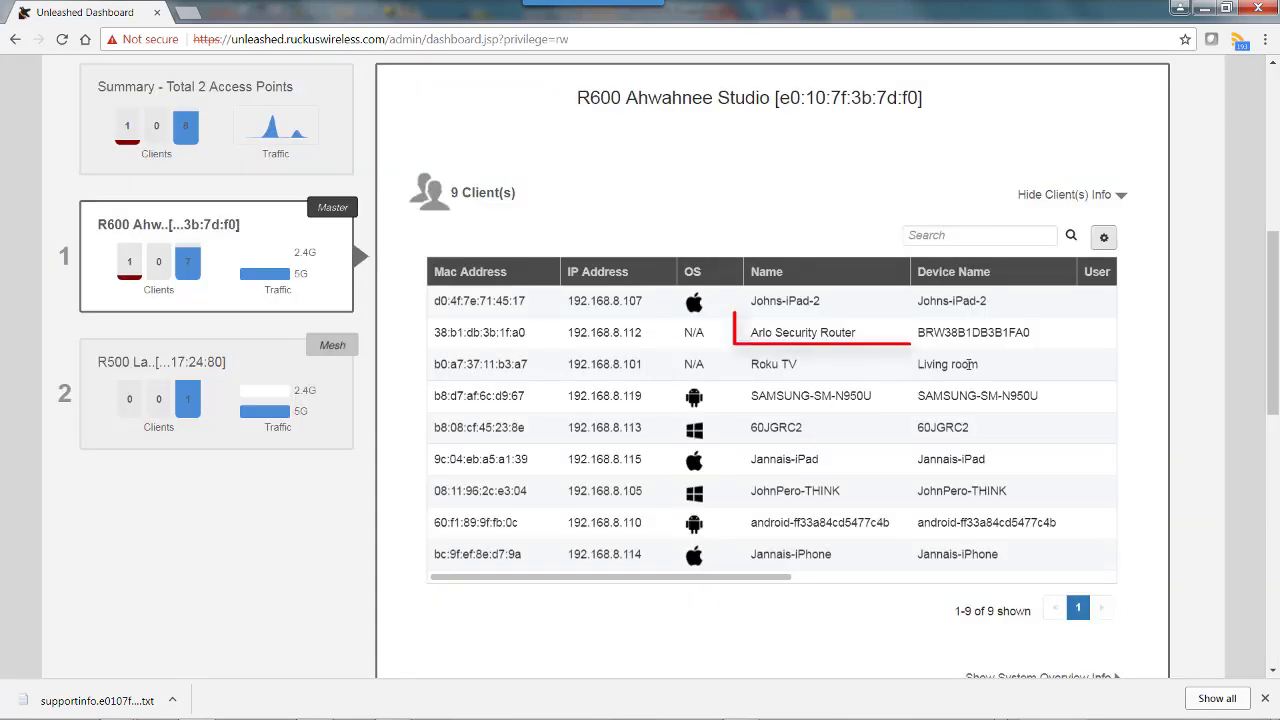